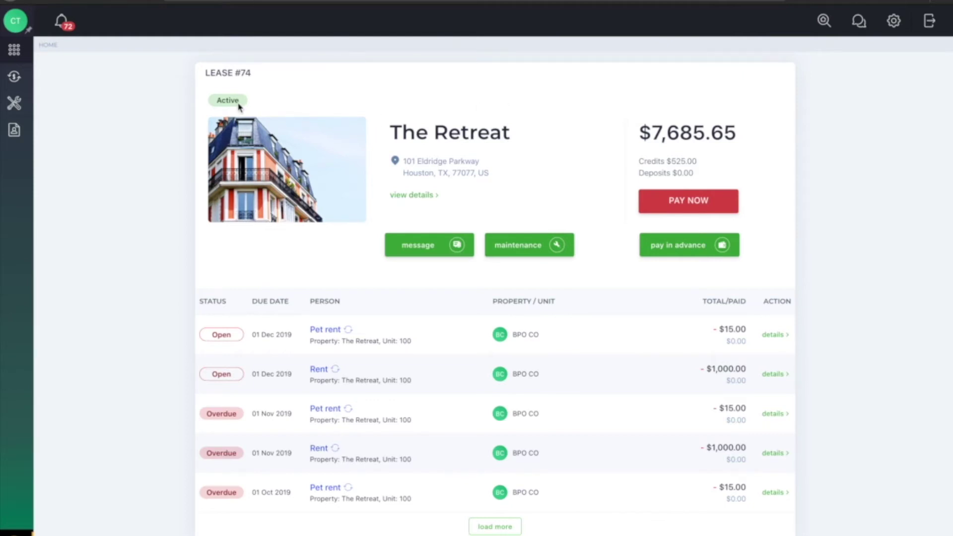
# Check the approved application for The Retreat at Eldridge, then view lease #74's tenancy details
pyautogui.click(14, 131)
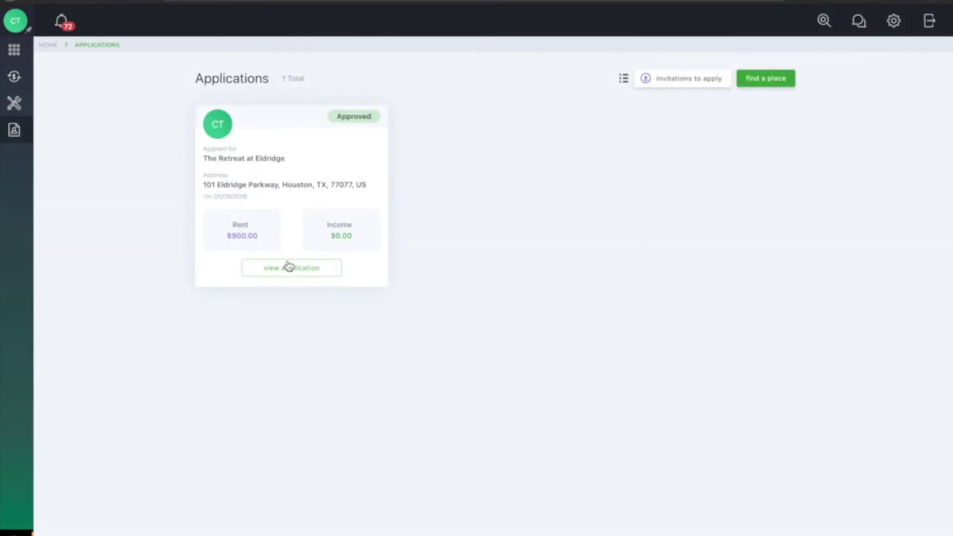
pyautogui.click(290, 271)
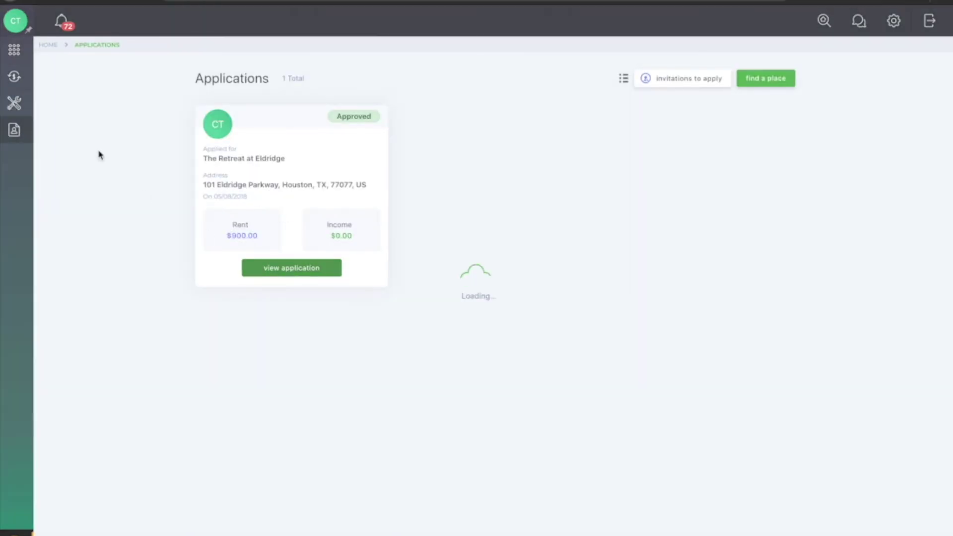
pyautogui.scroll(-1, 131, 170)
pyautogui.scroll(-5, 131, 169)
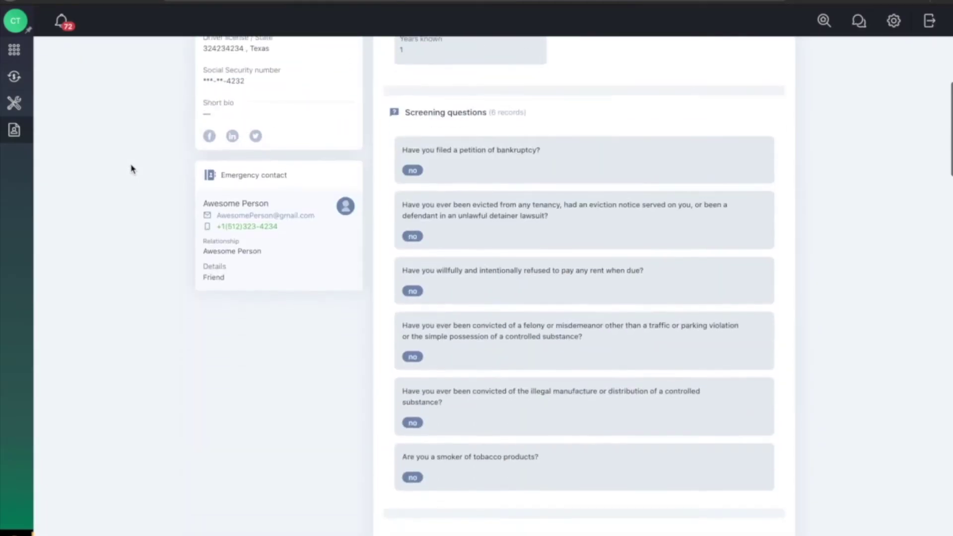
pyautogui.scroll(-8, 132, 169)
pyautogui.scroll(-3, 131, 169)
pyautogui.scroll(15, 131, 169)
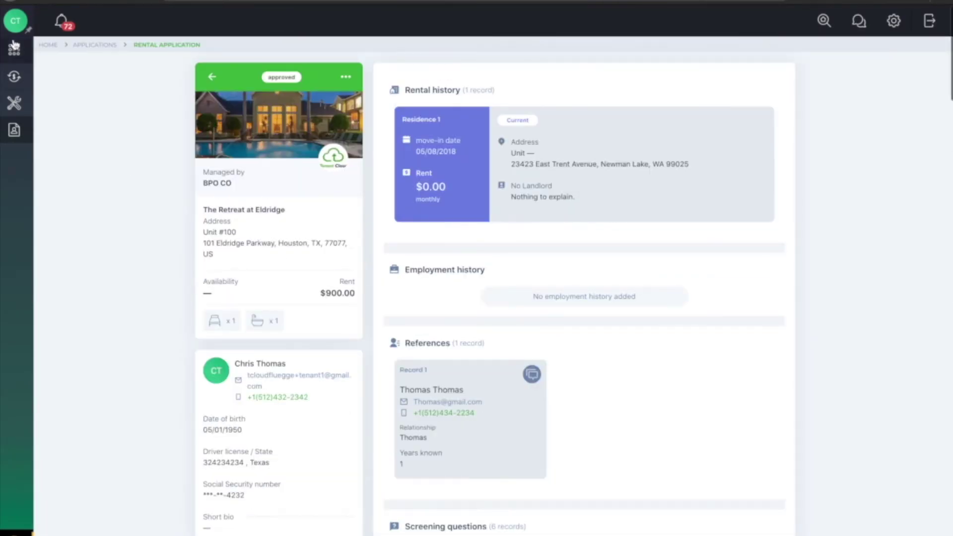
pyautogui.click(15, 49)
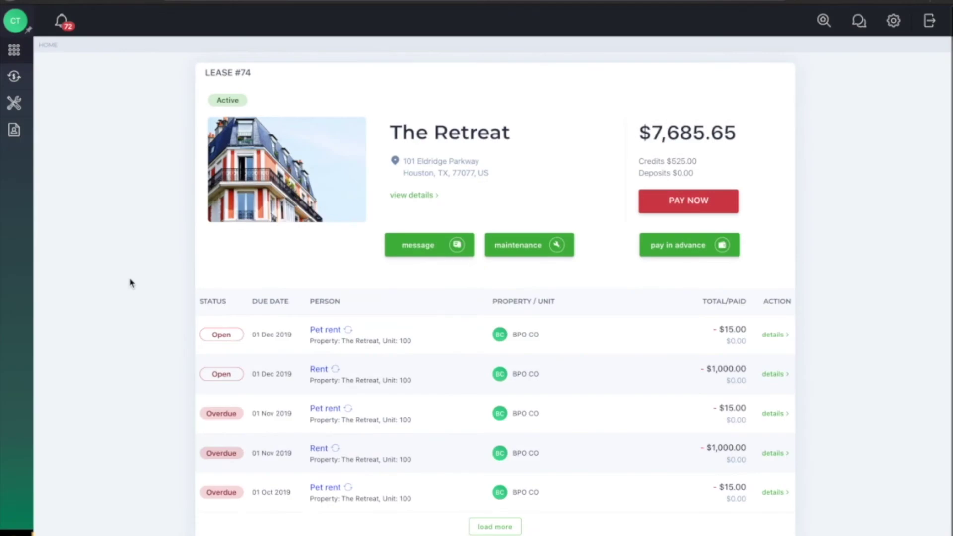
pyautogui.click(416, 198)
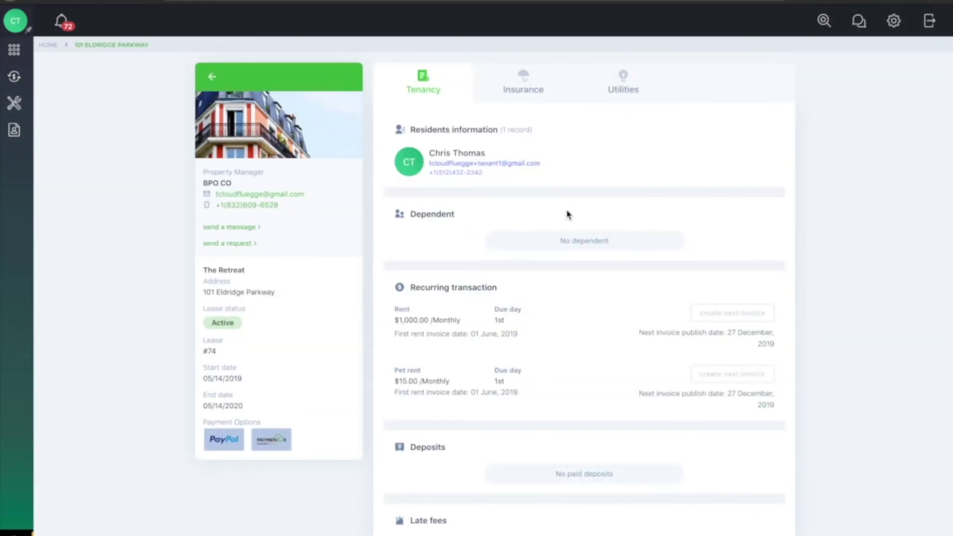
pyautogui.scroll(-1, 564, 253)
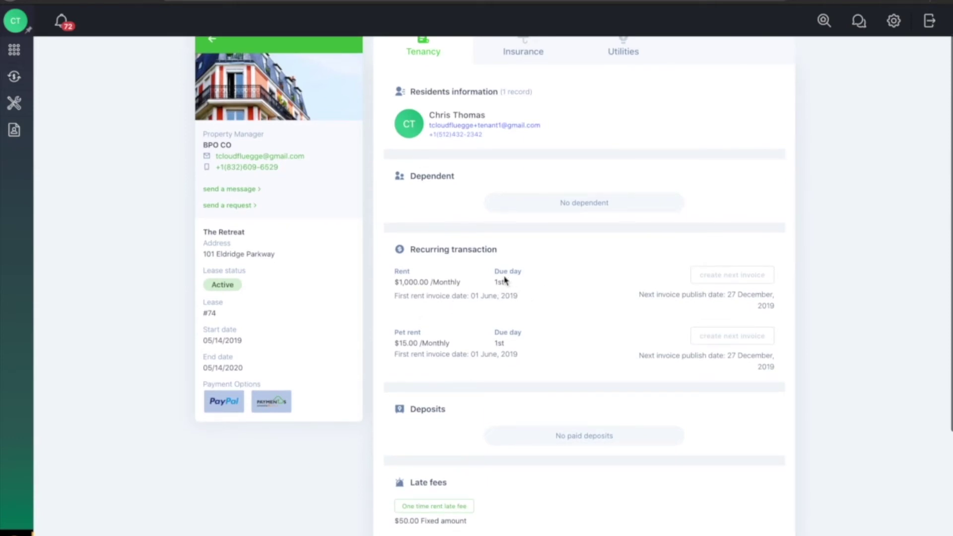
pyautogui.scroll(1, 341, 242)
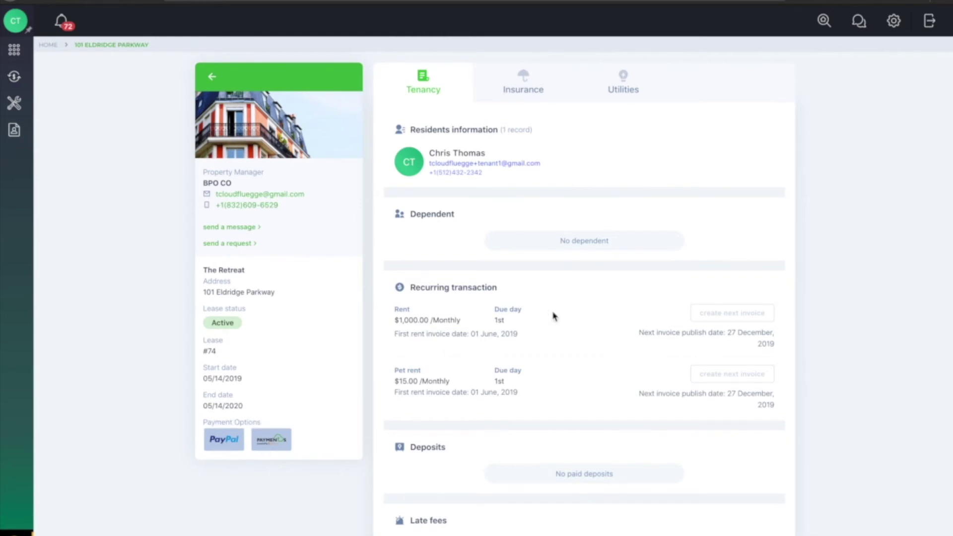
pyautogui.scroll(-1, 574, 311)
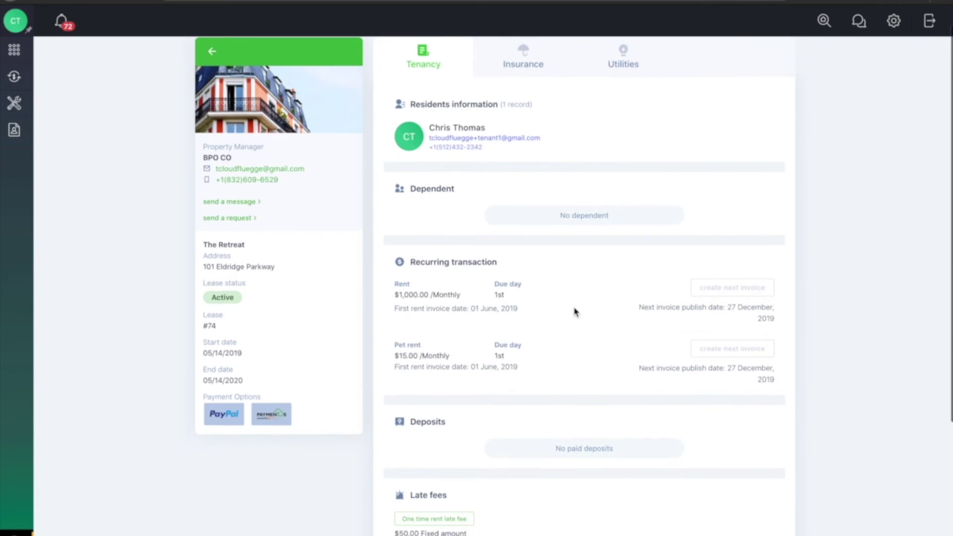
pyautogui.scroll(-3, 574, 312)
pyautogui.scroll(3, 574, 312)
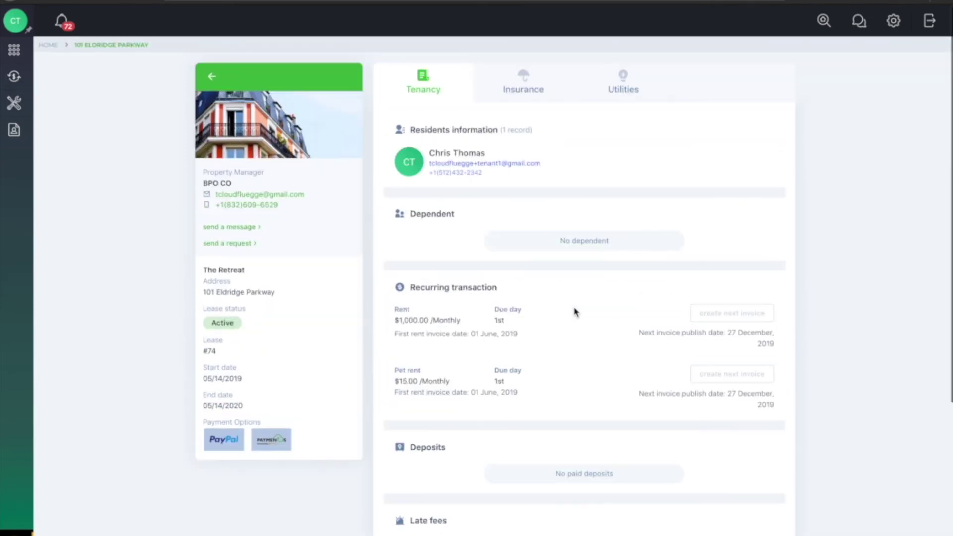
# Load the older invoice history and show the overdue 01 Aug 2019 $1,000 rent details
pyautogui.click(14, 49)
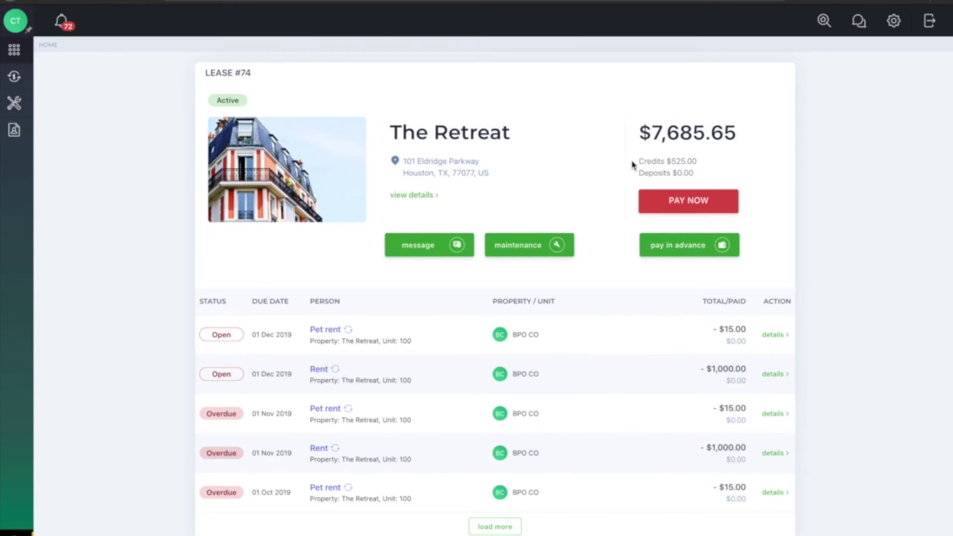
pyautogui.click(497, 527)
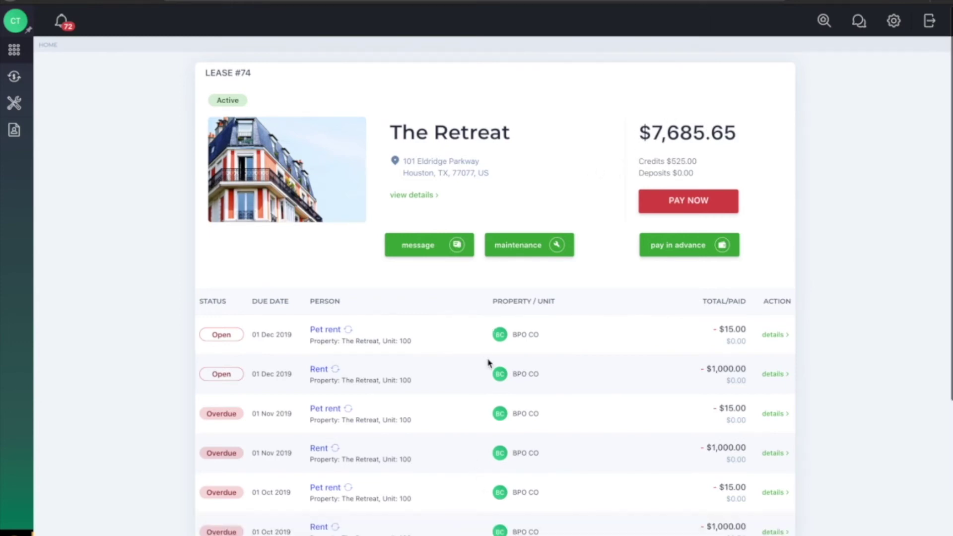
pyautogui.scroll(-3, 489, 362)
pyautogui.scroll(-1, 489, 362)
pyautogui.scroll(3, 490, 362)
pyautogui.scroll(2, 490, 361)
pyautogui.scroll(-3, 439, 385)
pyautogui.scroll(-3, 699, 354)
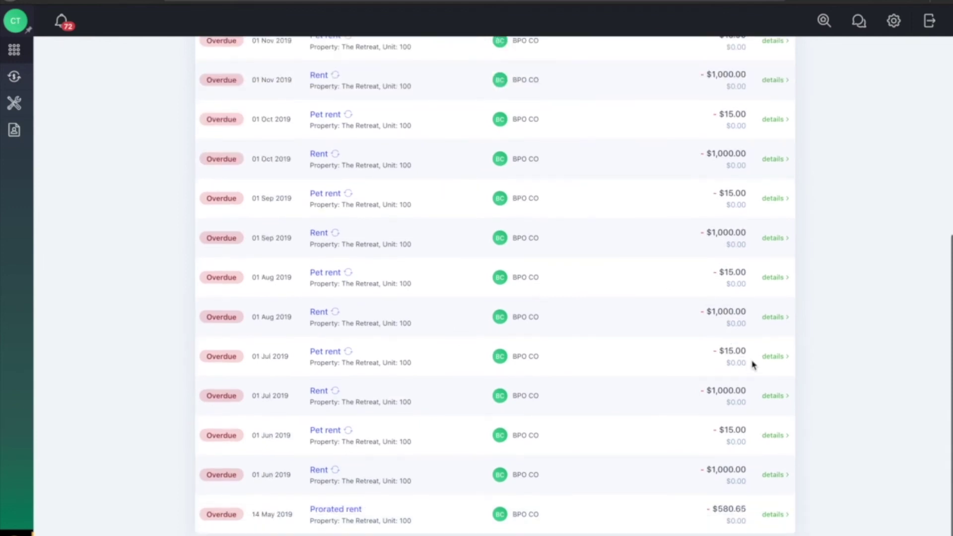
pyautogui.click(774, 316)
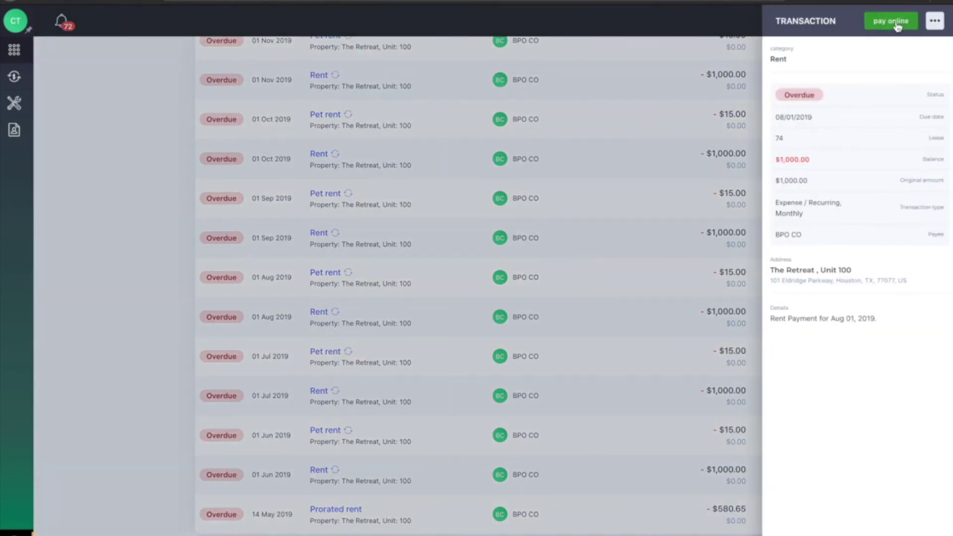
pyautogui.click(638, 164)
pyautogui.scroll(5, 638, 164)
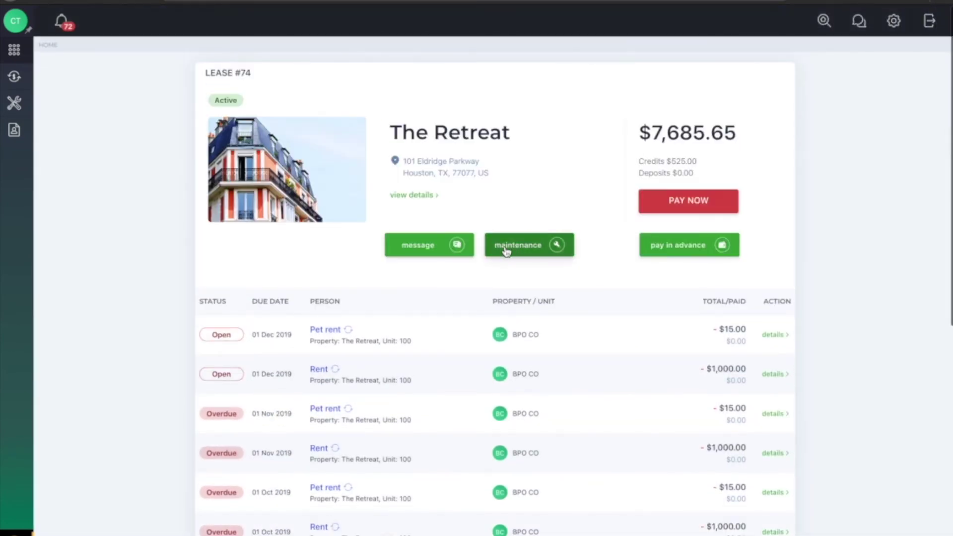
pyautogui.click(542, 247)
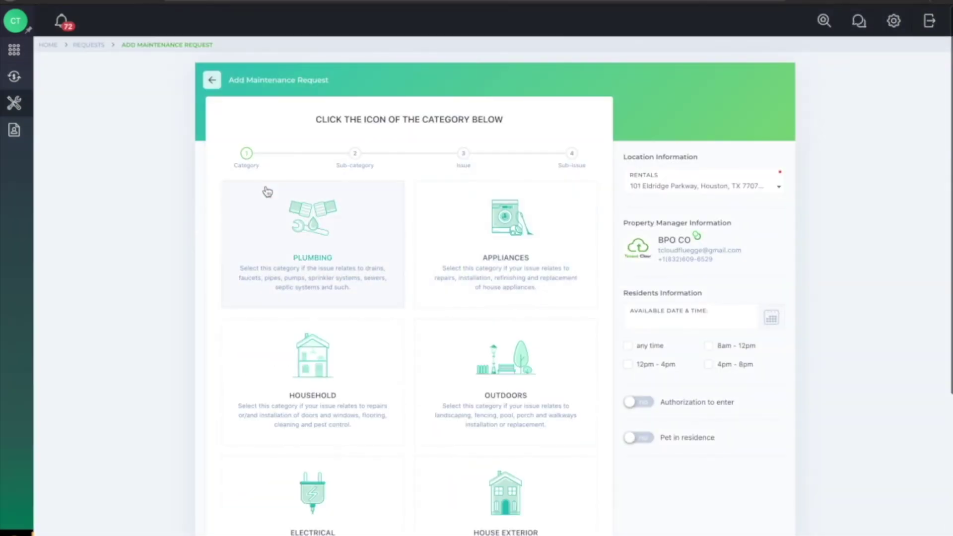
pyautogui.scroll(-3, 134, 224)
pyautogui.scroll(3, 135, 224)
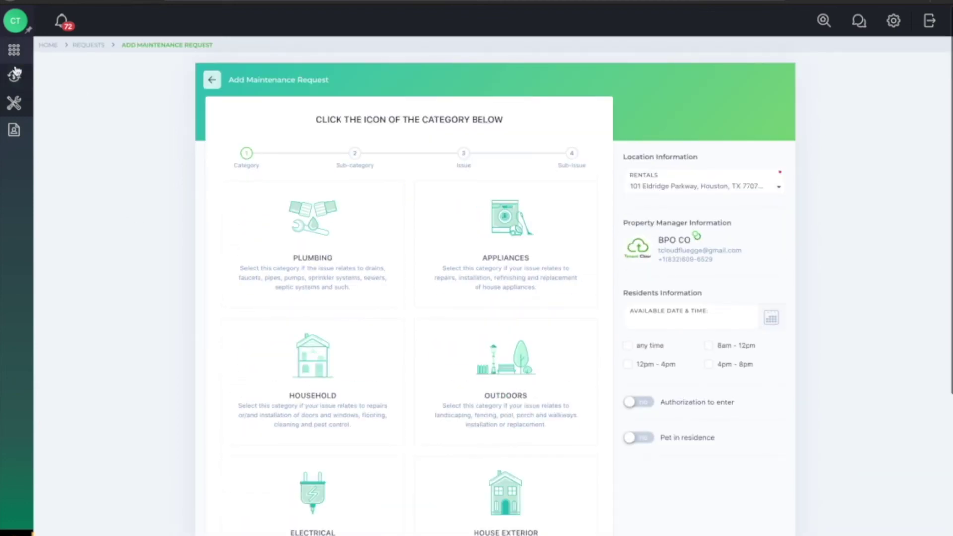
# Go back to The Retreat's Lease #74 dashboard using the home grid icon
pyautogui.click(15, 51)
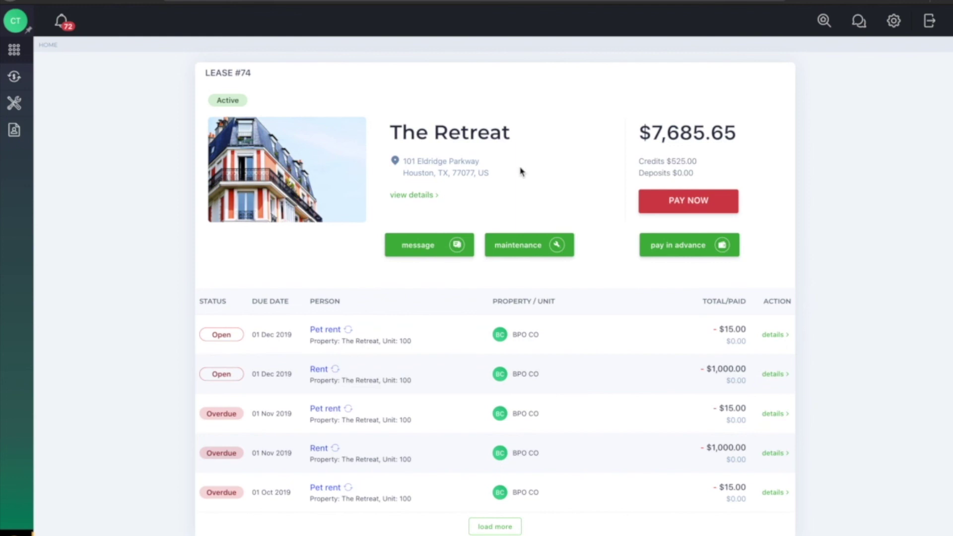
pyautogui.scroll(-1, 520, 171)
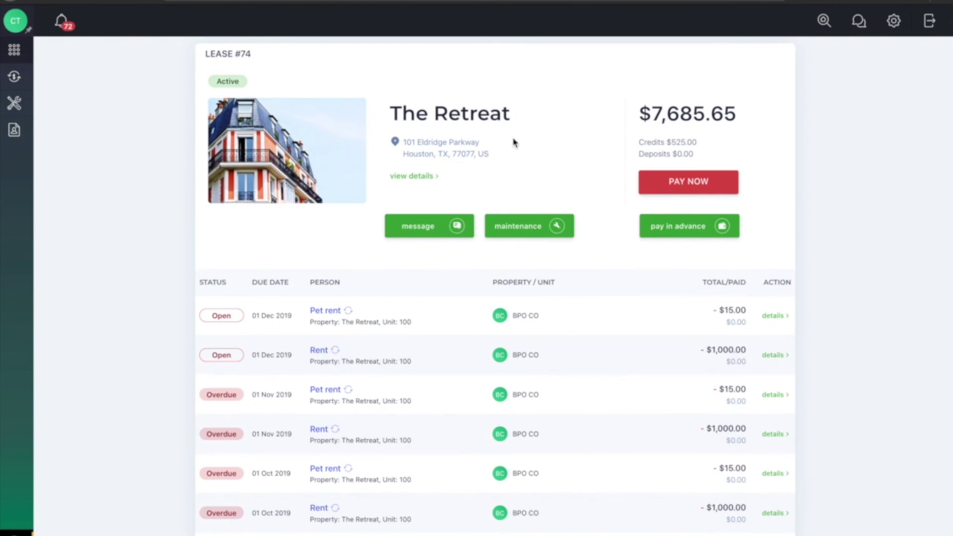
pyautogui.scroll(1, 512, 142)
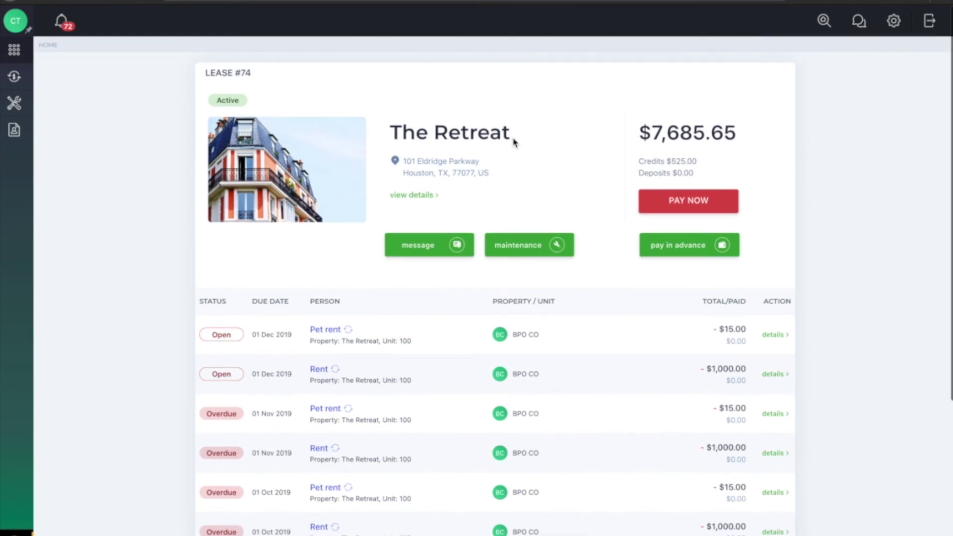